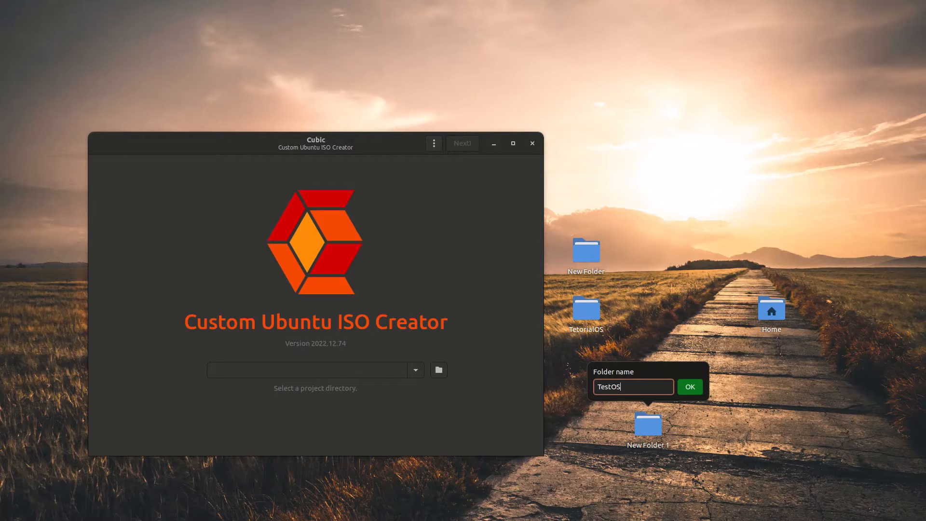
Step: Name the new desktop folder TestOS and choose it as the Cubic project directory
{"action": "key", "text": "Return"}
{"action": "key", "text": "super+Up"}
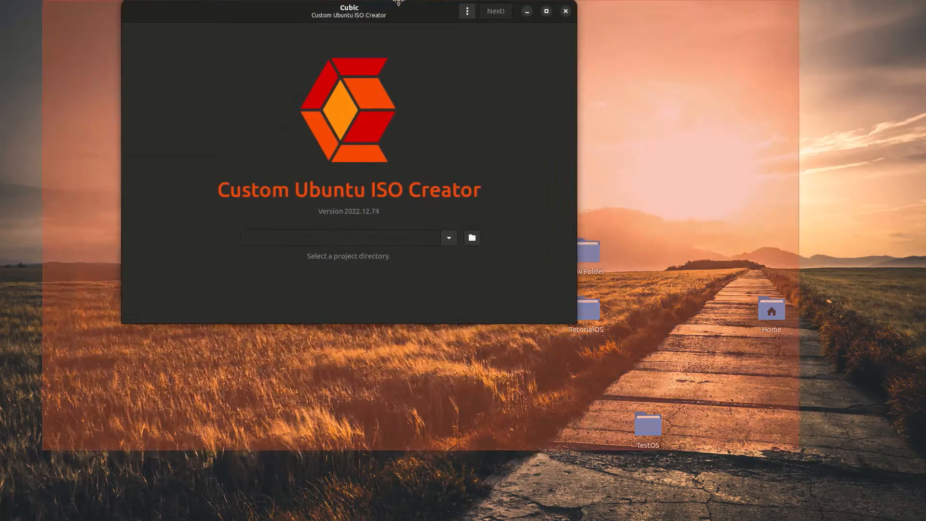
{"action": "left_click", "coordinate": [586, 336]}
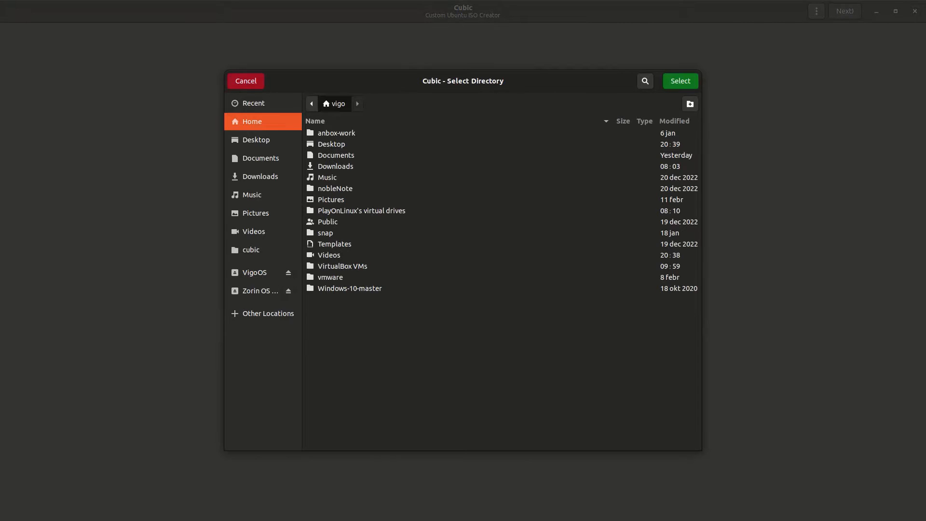
{"action": "left_click", "coordinate": [263, 140]}
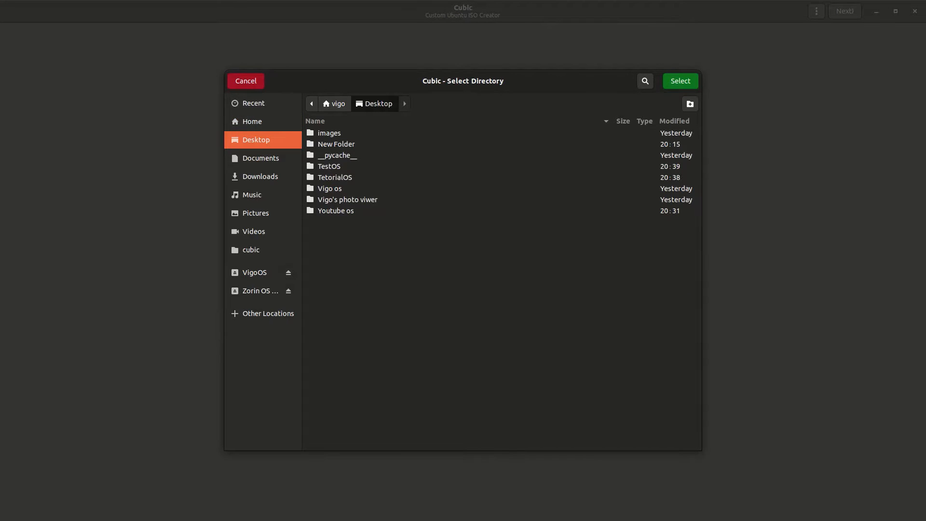
{"action": "left_click", "coordinate": [263, 121]}
{"action": "left_click", "coordinate": [263, 103]}
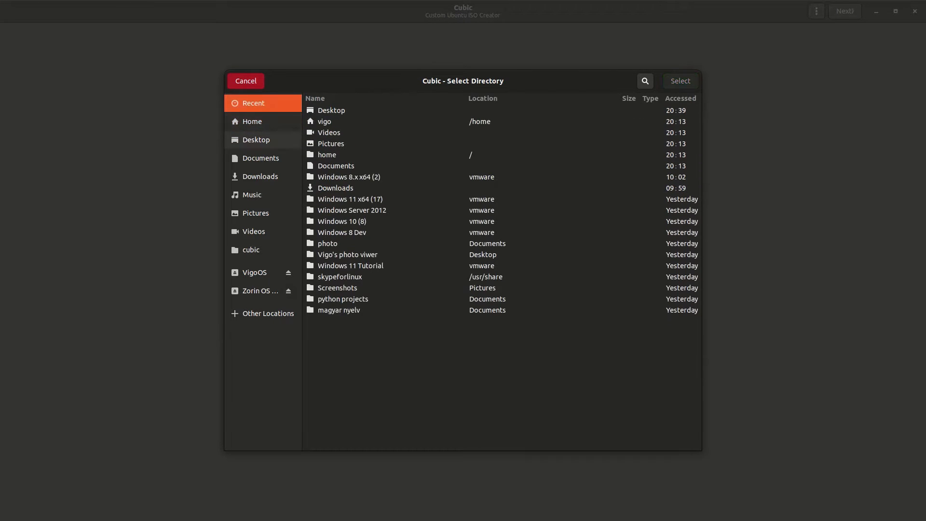
{"action": "left_click", "coordinate": [263, 140]}
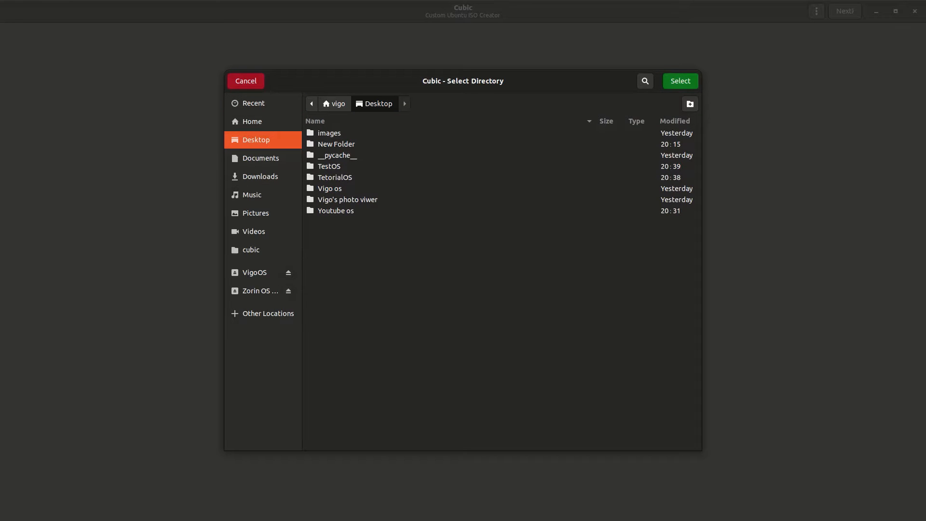
{"action": "double_click", "coordinate": [329, 167]}
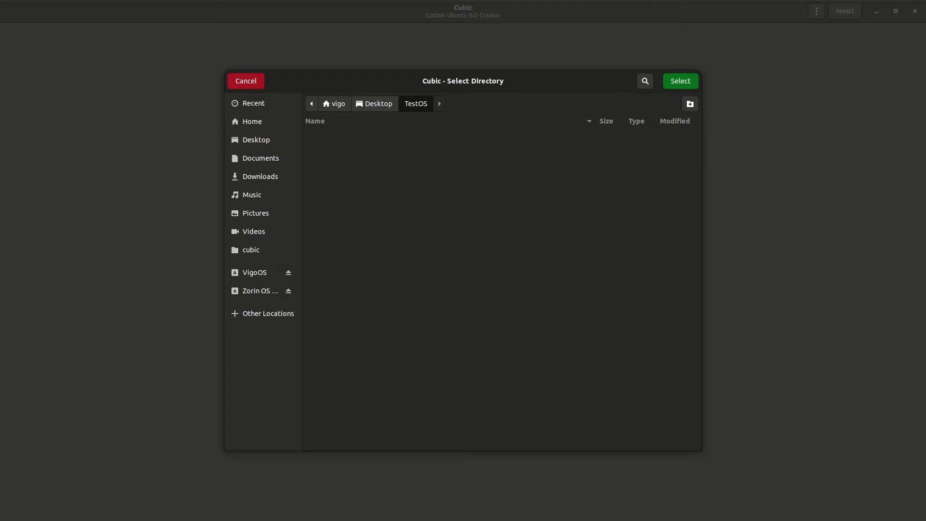
{"action": "left_click", "coordinate": [680, 81]}
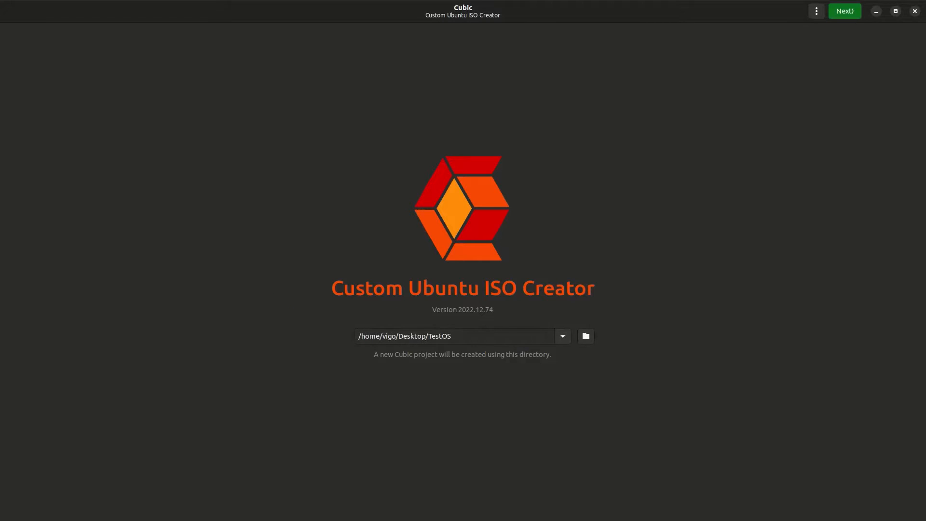
Step: Continue to the disk details and select ubuntu-22.04.1-desktop-amd64.iso from Downloads as the original disk image
{"action": "left_click", "coordinate": [845, 11]}
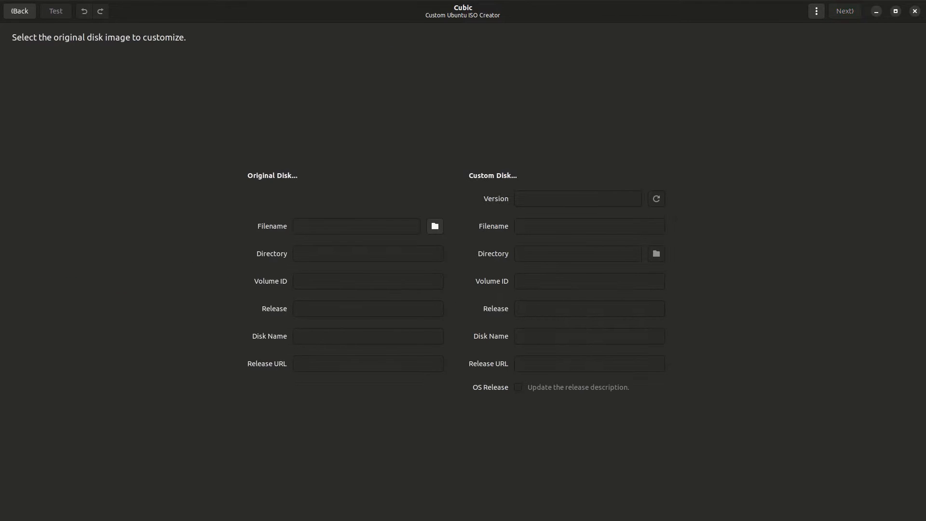
{"action": "left_click", "coordinate": [435, 225]}
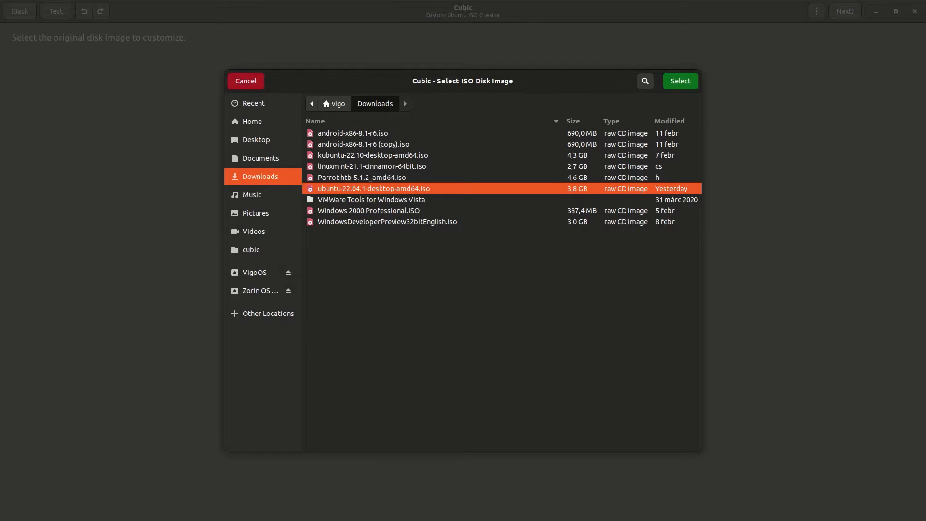
{"action": "double_click", "coordinate": [374, 188]}
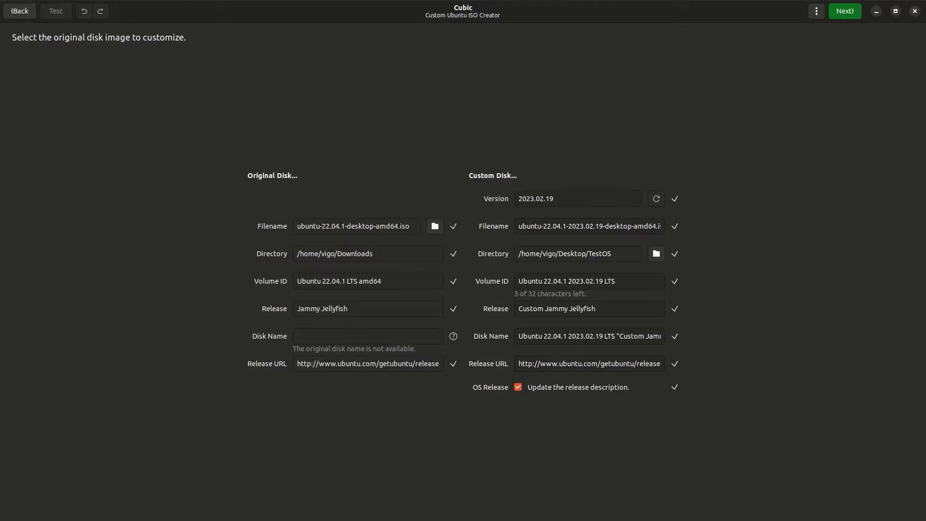
{"action": "left_click", "coordinate": [407, 282]}
{"action": "key", "text": "ctrl+a"}
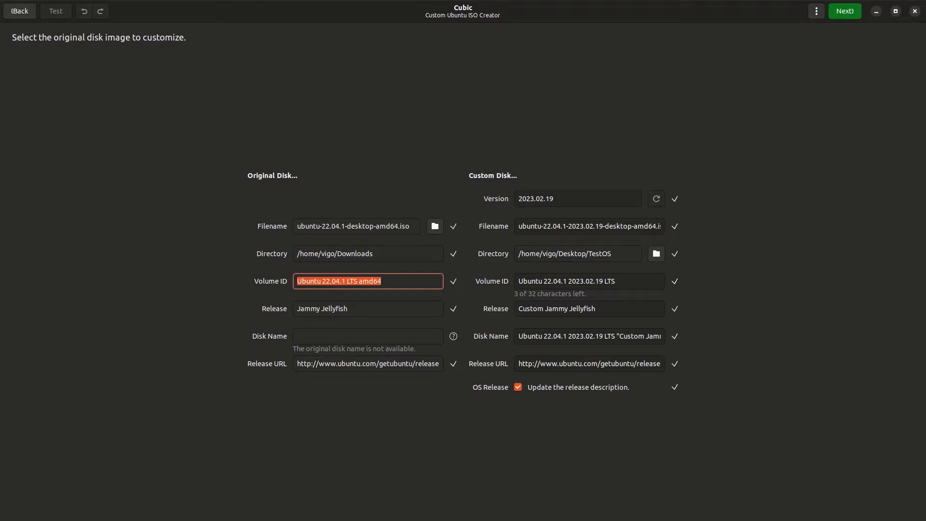
{"action": "left_click", "coordinate": [381, 283]}
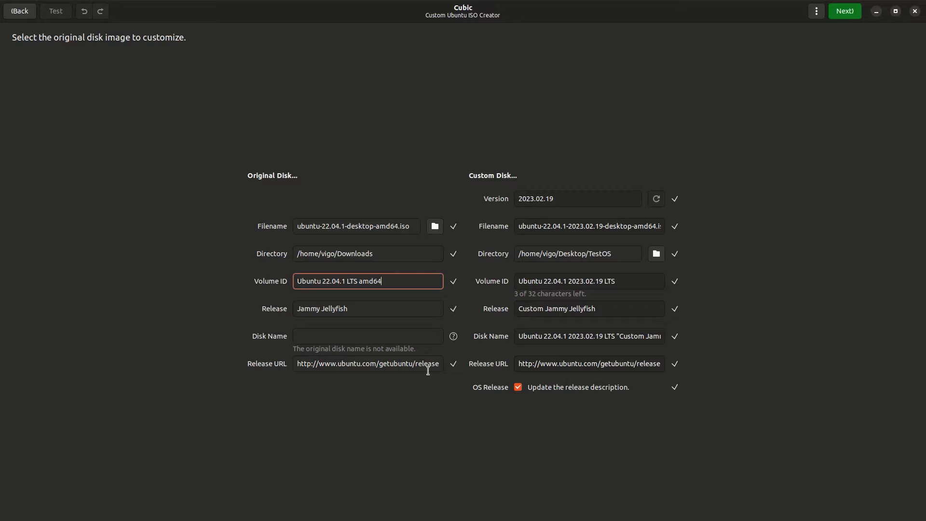
{"action": "left_click_drag", "start_coordinate": [602, 309], "coordinate": [533, 309]}
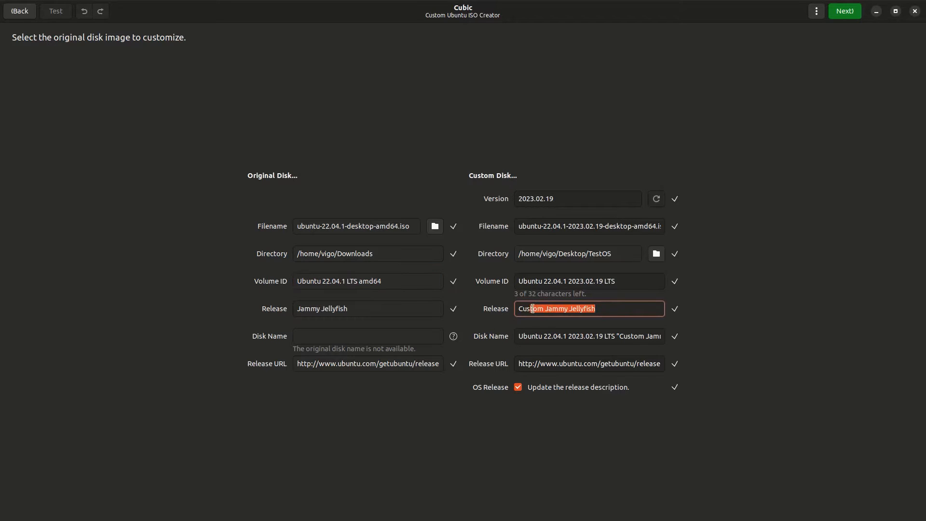
Step: Set the custom disk's volume ID to TestOS and its filename to TestOS.iso
{"action": "left_click", "coordinate": [617, 282]}
{"action": "key", "text": "ctrl+a"}
{"action": "key", "text": "BackSpace"}
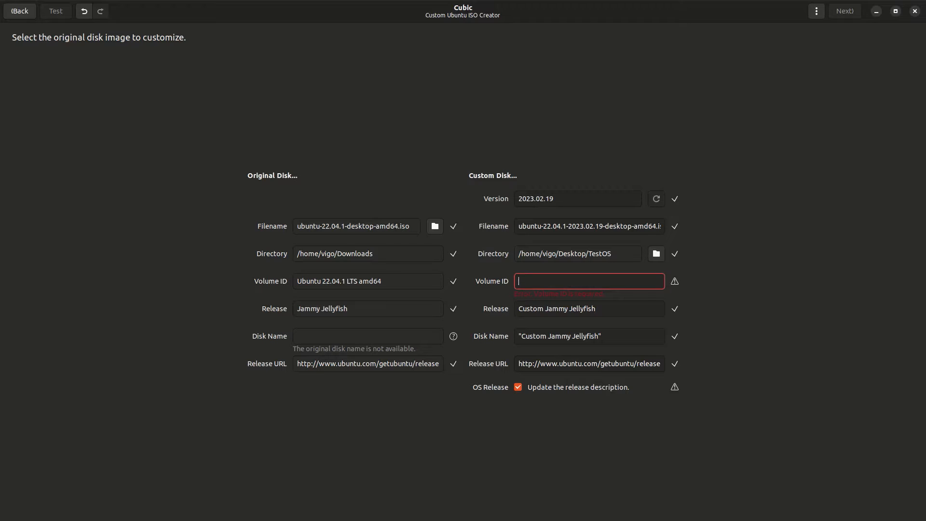
{"action": "type", "text": "Tea"}
{"action": "key", "text": "BackSpace"}
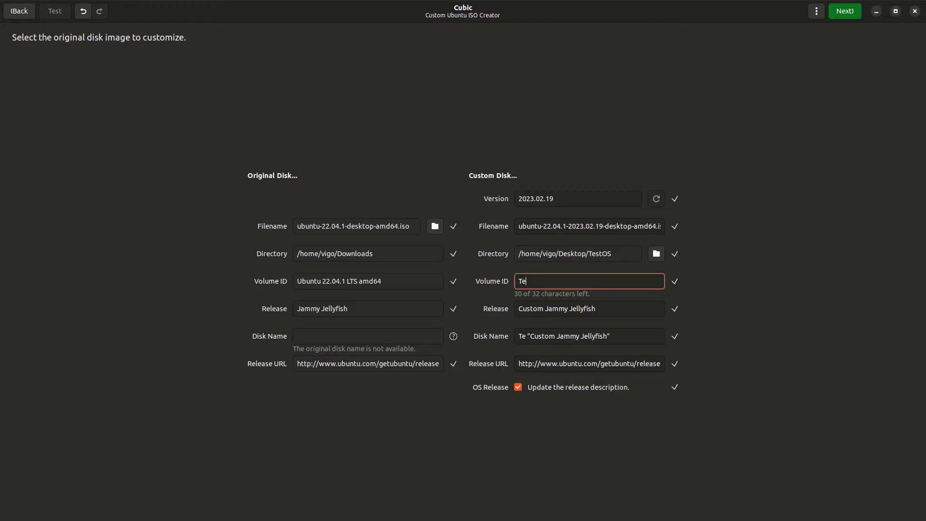
{"action": "type", "text": "stOS"}
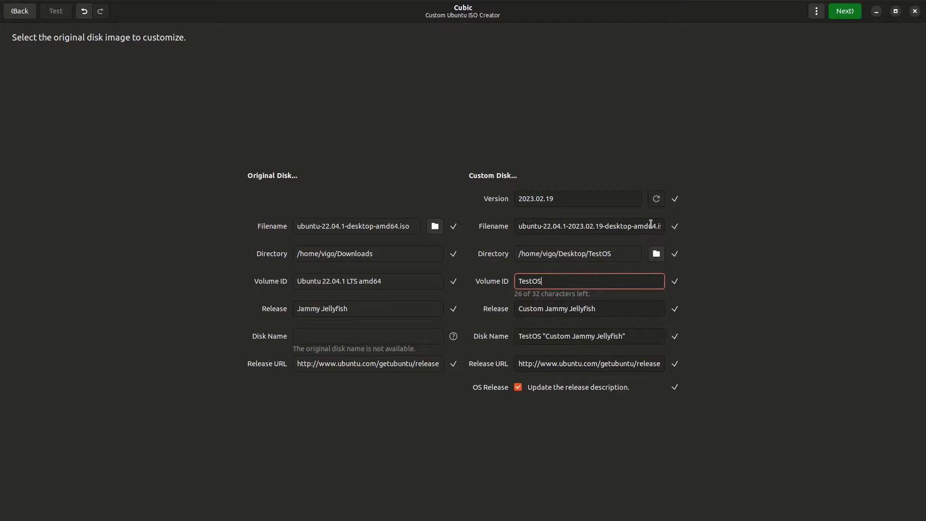
{"action": "left_click_drag", "start_coordinate": [656, 227], "coordinate": [499, 231]}
{"action": "key", "text": "BackSpace"}
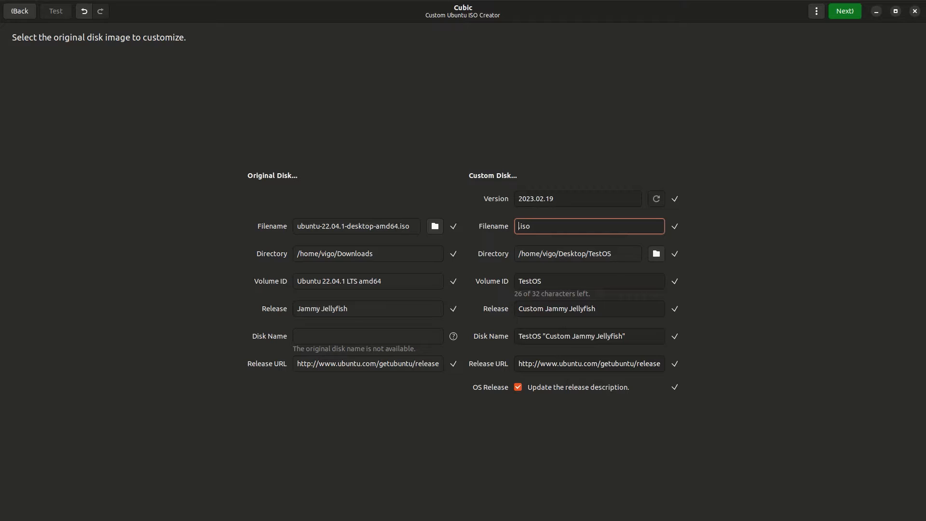
{"action": "type", "text": "TestOS"}
Step: Set the custom disk's version to 1.00
{"action": "triple_click", "coordinate": [577, 196]}
{"action": "key", "text": "BackSpace"}
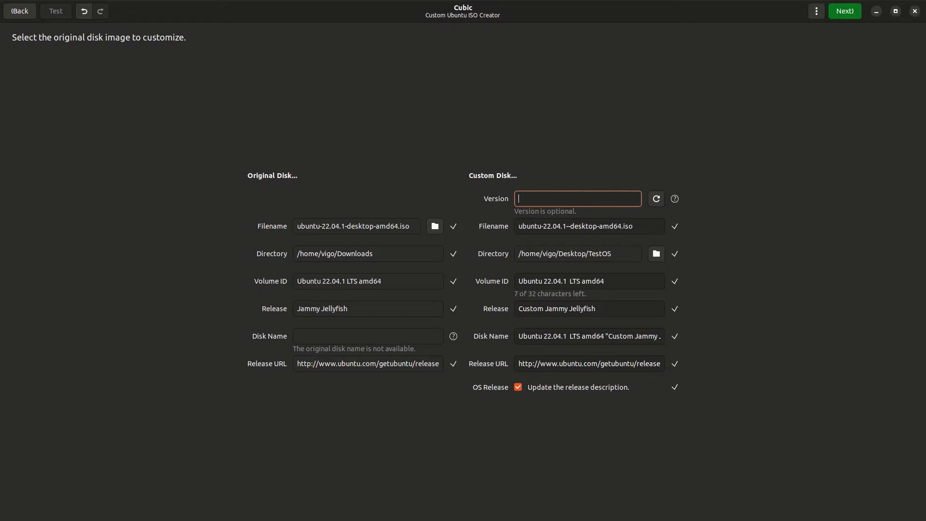
{"action": "type", "text": "1.00"}
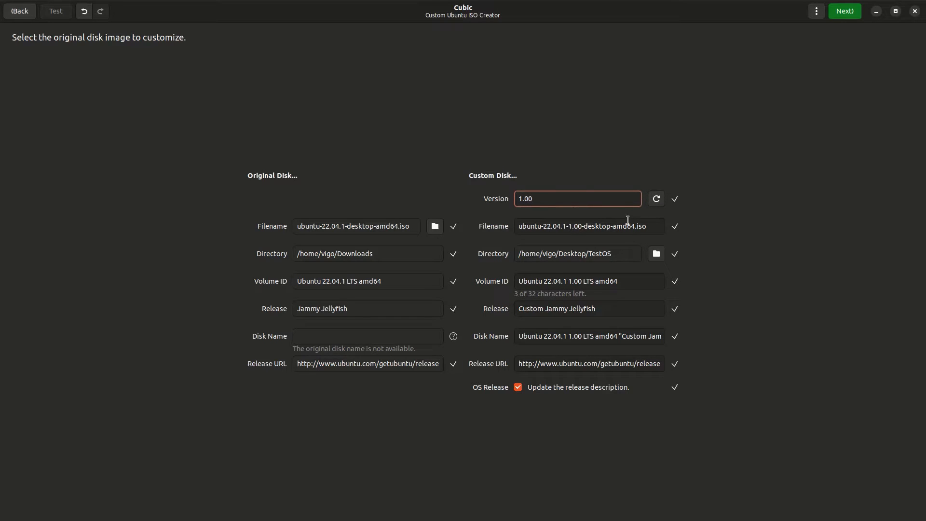
Step: Set the custom disk's filename to TestOS1.00.iso and continue to the next stage
{"action": "left_click_drag", "start_coordinate": [634, 230], "coordinate": [488, 236]}
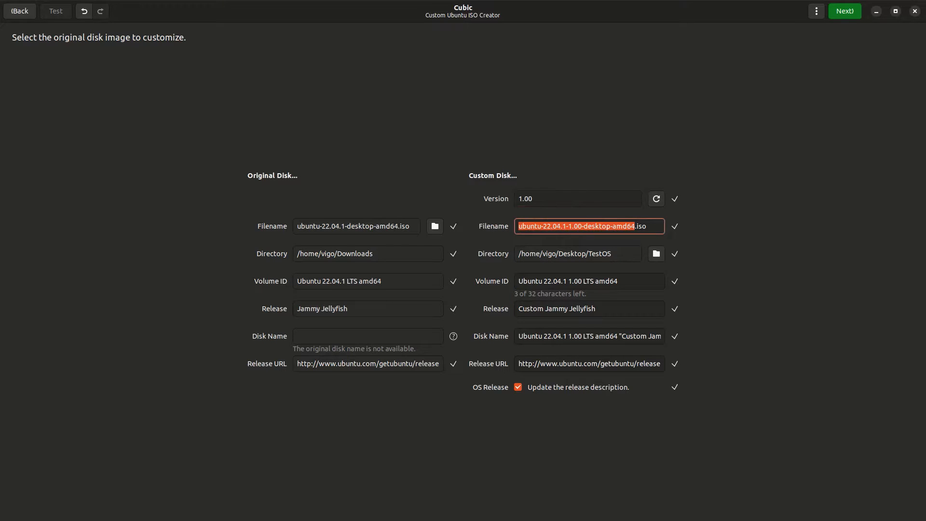
{"action": "key", "text": "BackSpace"}
{"action": "type", "text": "Test"}
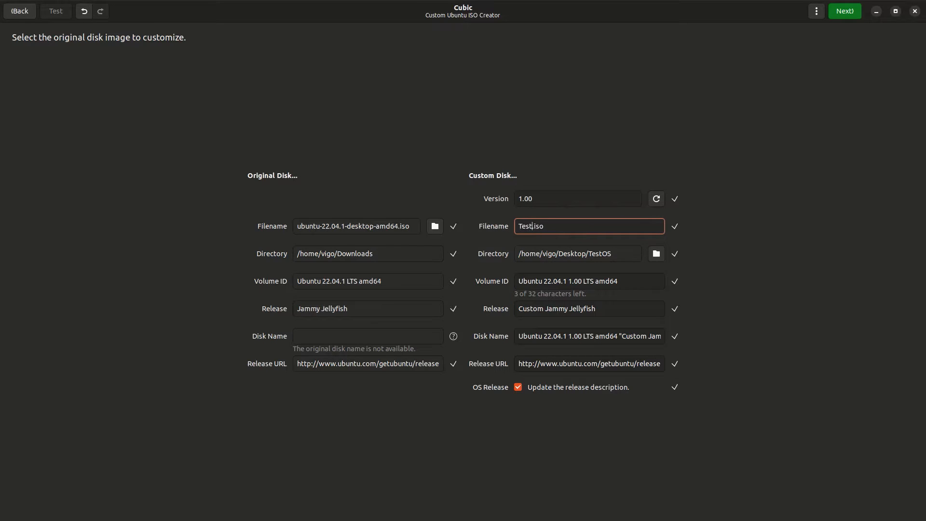
{"action": "type", "text": "OS1.00"}
{"action": "left_click", "coordinate": [844, 11]}
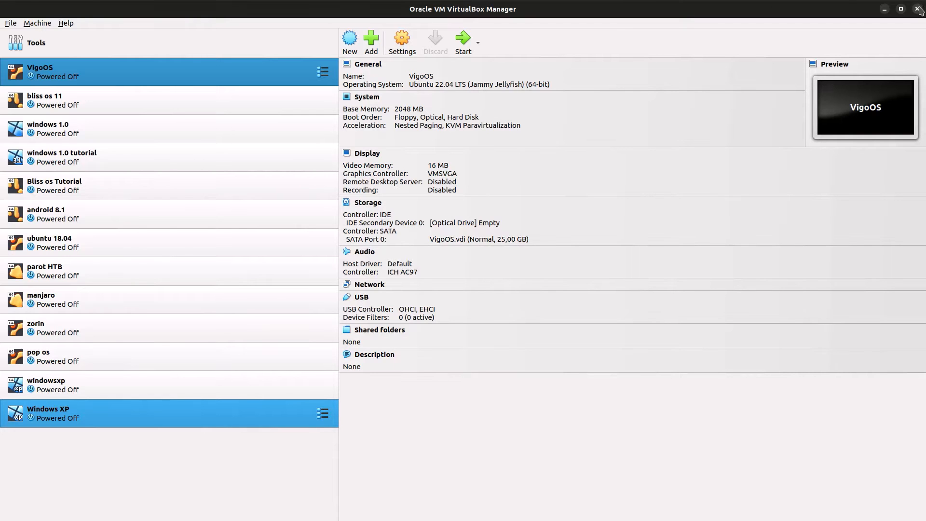
Step: Close the Oracle VM VirtualBox Manager by force-quitting it
{"action": "left_click", "coordinate": [917, 9]}
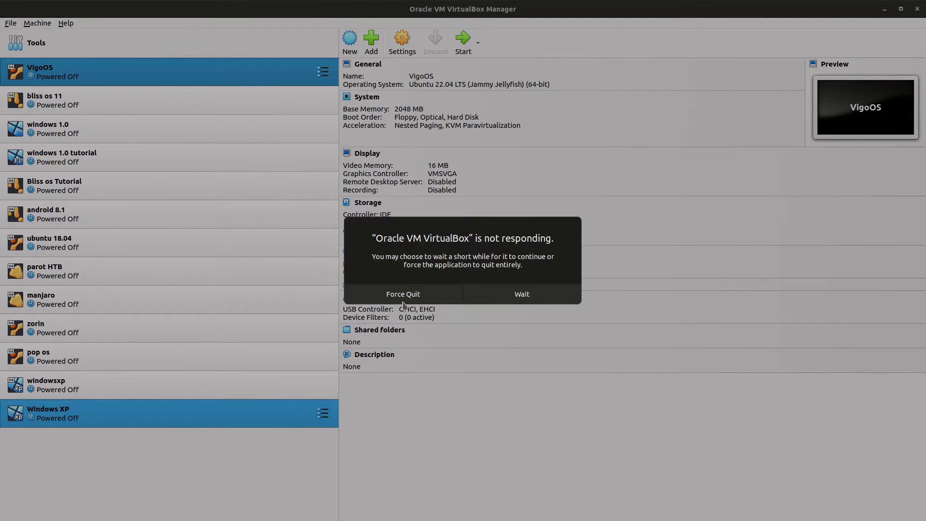
{"action": "left_click", "coordinate": [409, 296]}
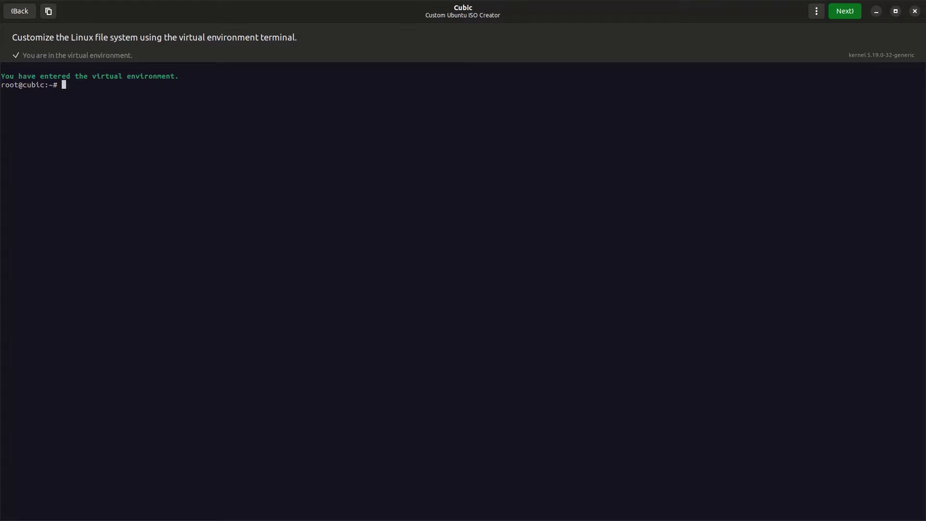
Step: In Cubic's virtual environment terminal, paste and run "sudo add-apt-repository universe" and confirm adding the component
{"action": "right_click", "coordinate": [71, 88]}
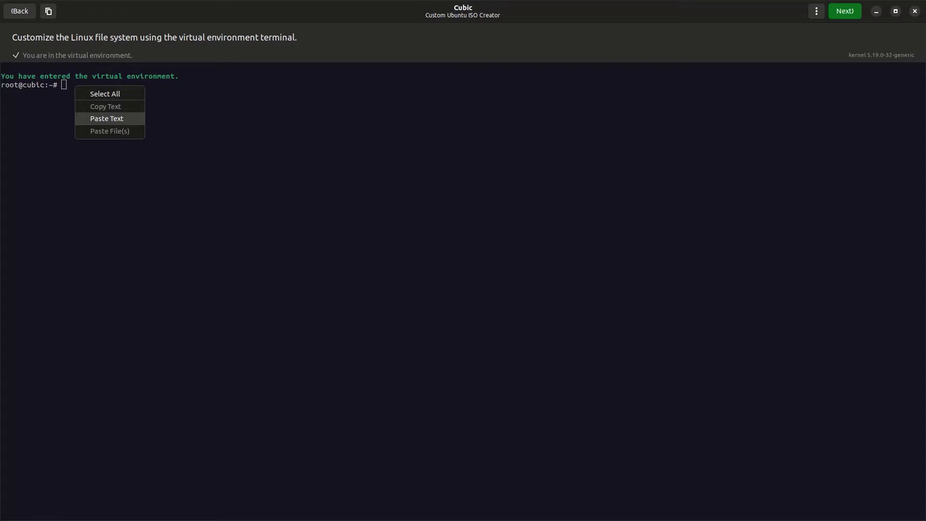
{"action": "left_click", "coordinate": [91, 119]}
{"action": "key", "text": "Return"}
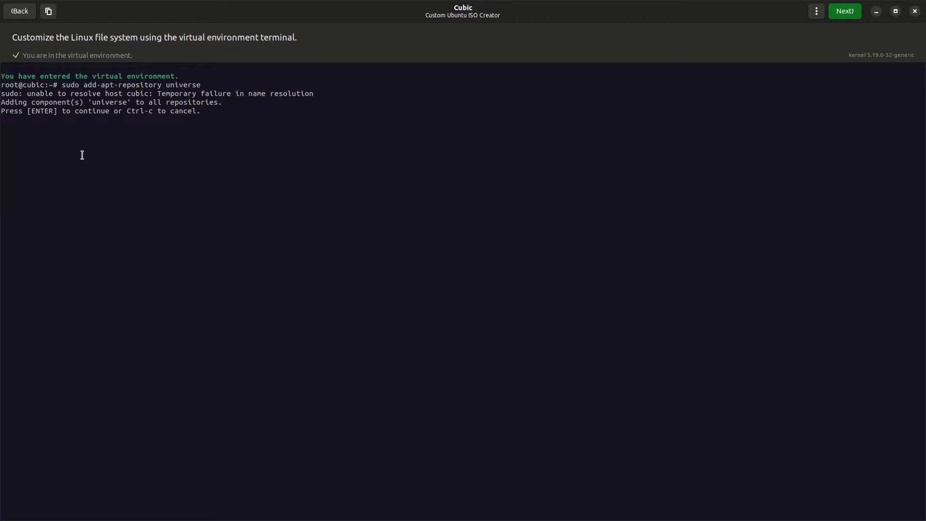
{"action": "key", "text": "Return"}
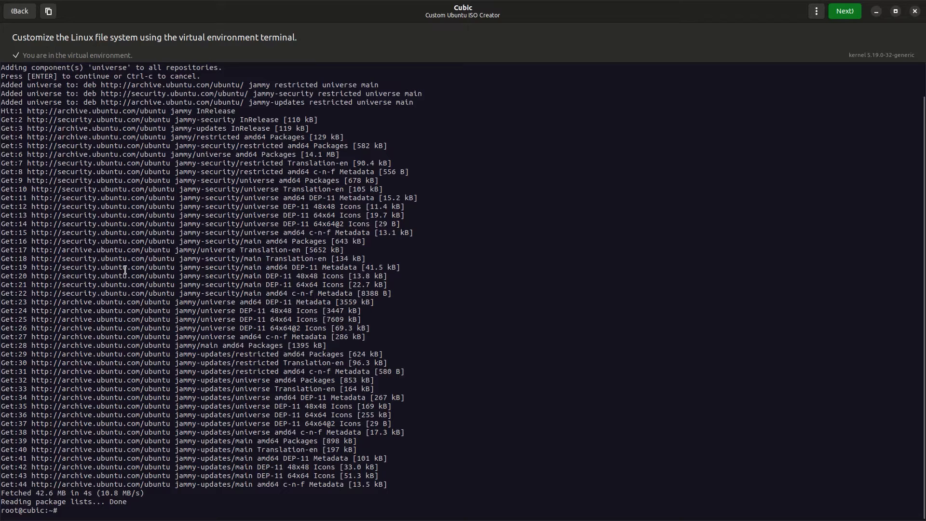
Step: Try to install pip by running "sudo apt install python3.pip" in the terminal
{"action": "type", "text": "sud"}
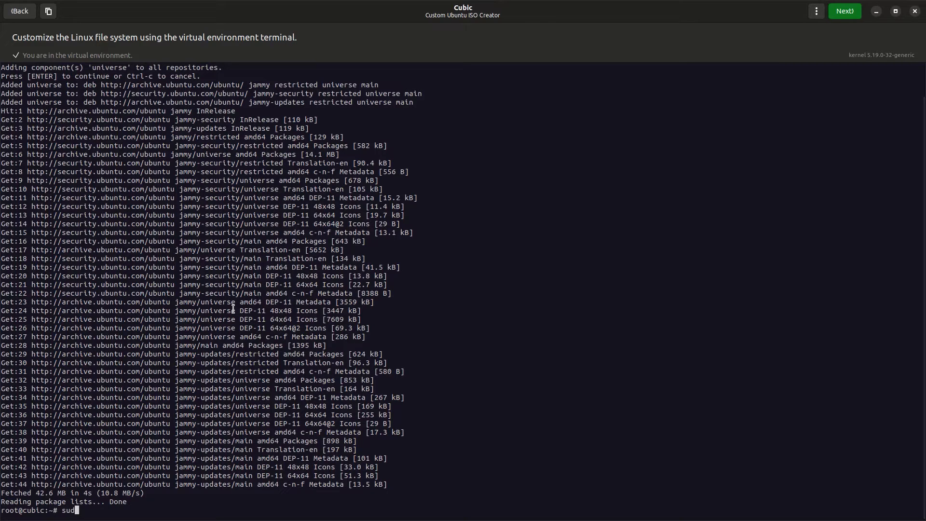
{"action": "type", "text": "o apt "}
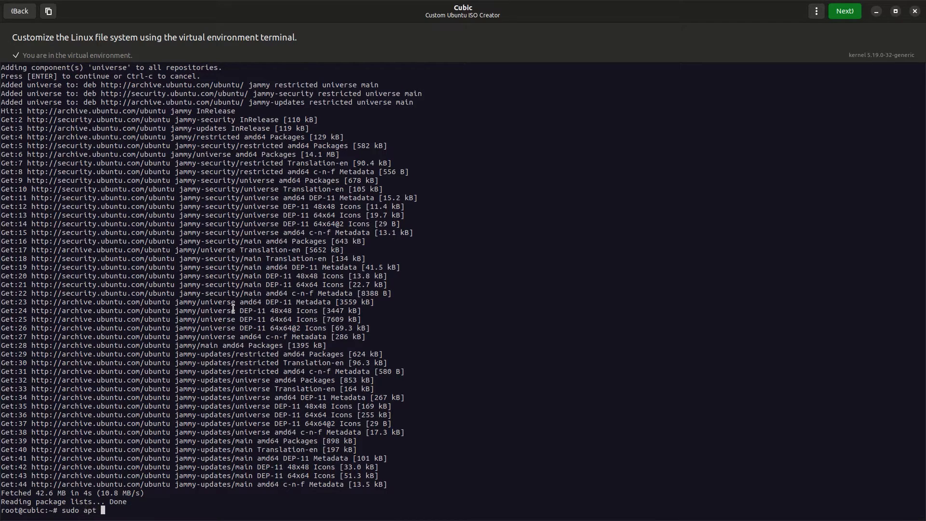
{"action": "type", "text": "install python3.pip"}
{"action": "key", "text": "Return"}
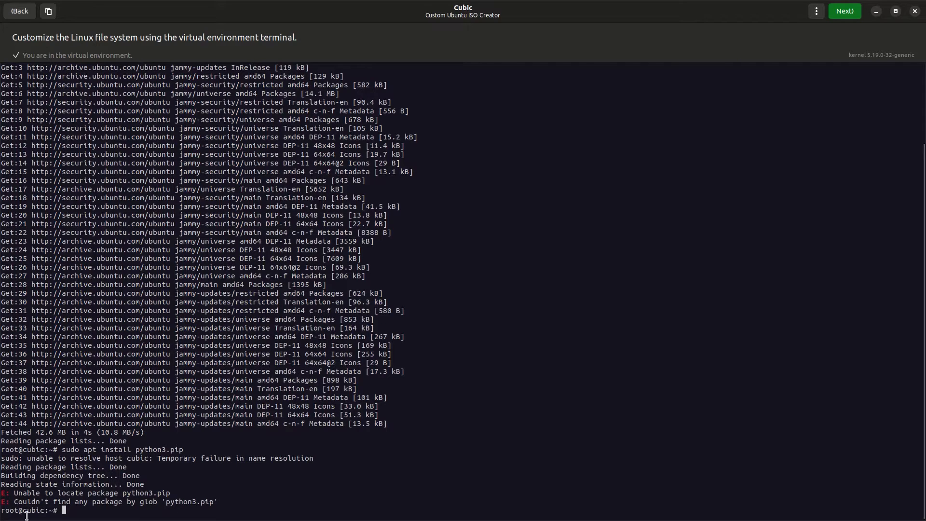
Step: Correct the recalled command to "sudo apt install python-pip", run it and confirm the installation with y
{"action": "key", "text": "Up"}
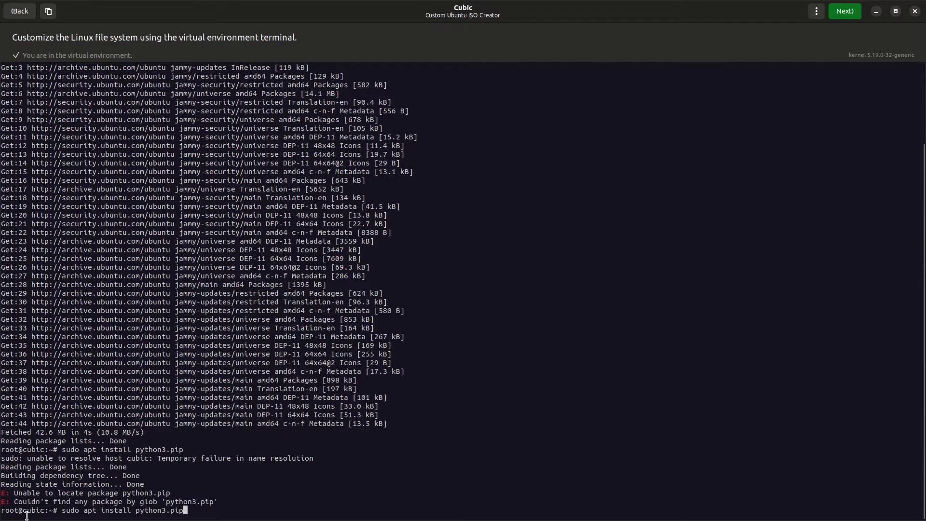
{"action": "key", "text": "Left"}
{"action": "key", "text": "Left"}
{"action": "key", "text": "Left"}
{"action": "key", "text": "Left"}
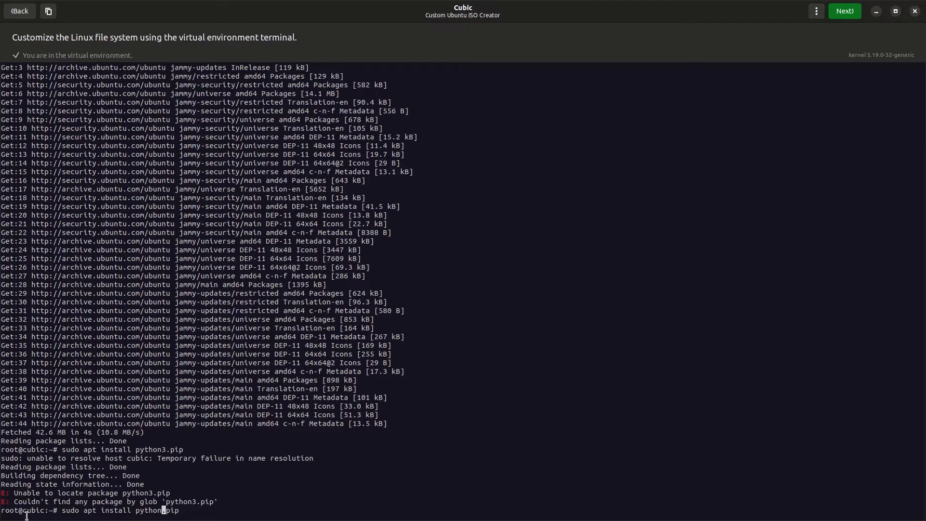
{"action": "key", "text": "BackSpace"}
{"action": "type", "text": "-"}
{"action": "key", "text": "BackSpace"}
{"action": "key", "text": "Right"}
{"action": "key", "text": "BackSpace"}
{"action": "type", "text": "-"}
{"action": "key", "text": "Return"}
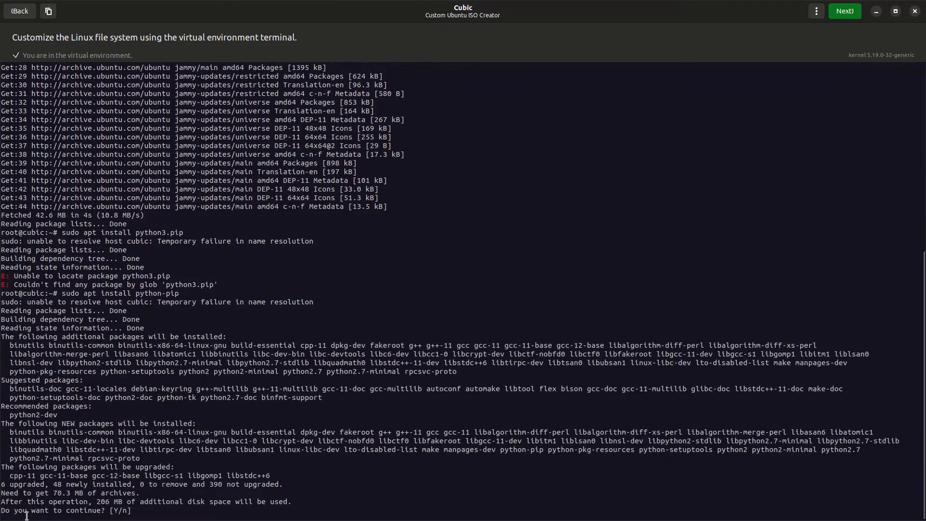
{"action": "type", "text": "y"}
{"action": "key", "text": "Return"}
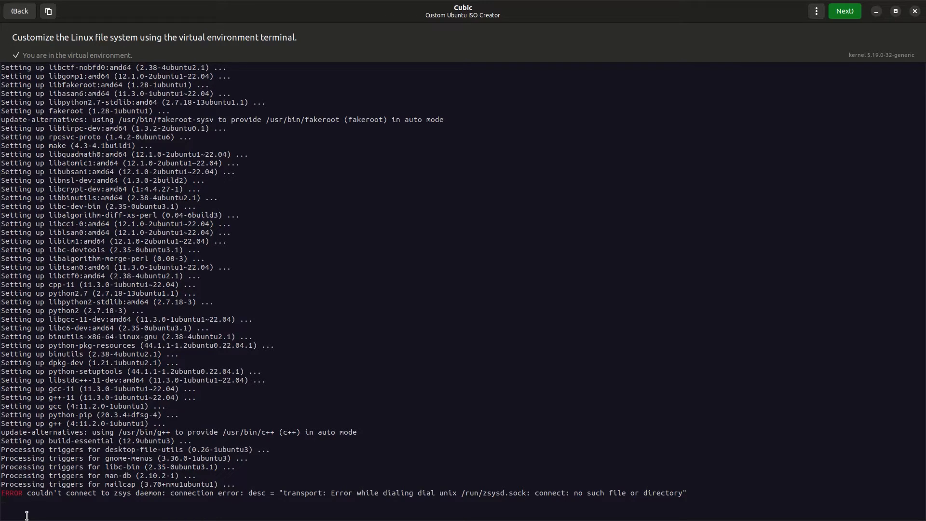
Step: Check the installed pip version by running "pip --version" in the terminal
{"action": "type", "text": "pio"}
{"action": "type", "text": "p --"}
{"action": "type", "text": "version"}
{"action": "key", "text": "Return"}
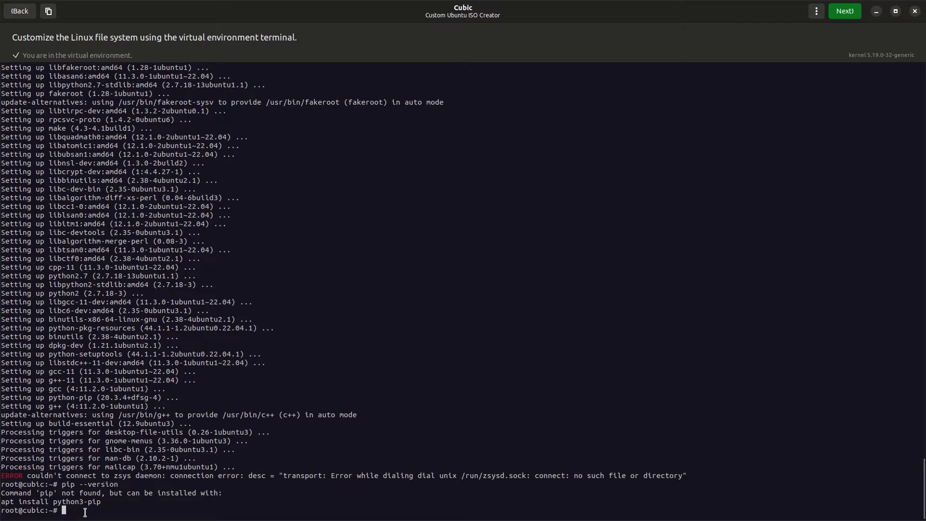
{"action": "left_click_drag", "start_coordinate": [184, 495], "coordinate": [229, 515]}
{"action": "left_click", "coordinate": [173, 490]}
{"action": "mouse_move", "coordinate": [84, 514]}
{"action": "left_mouse_down"}
{"action": "mouse_move", "coordinate": [101, 370]}
{"action": "mouse_move", "coordinate": [66, 516]}
{"action": "left_mouse_up"}
Step: Install neofetch by running "sudo apt install neofetch" in the virtual environment terminal and confirm the installation with y
{"action": "type", "text": "sudo apt"}
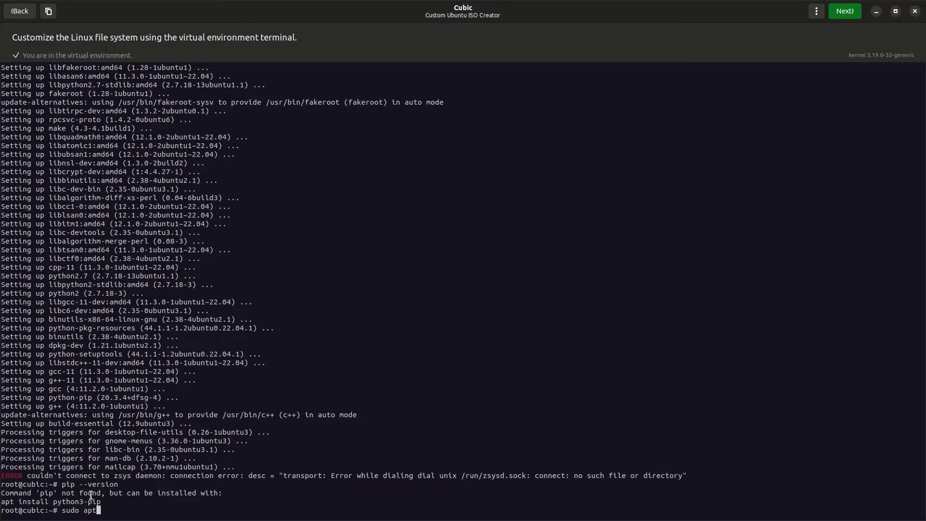
{"action": "type", "text": " install neofetch"}
{"action": "key", "text": "Return"}
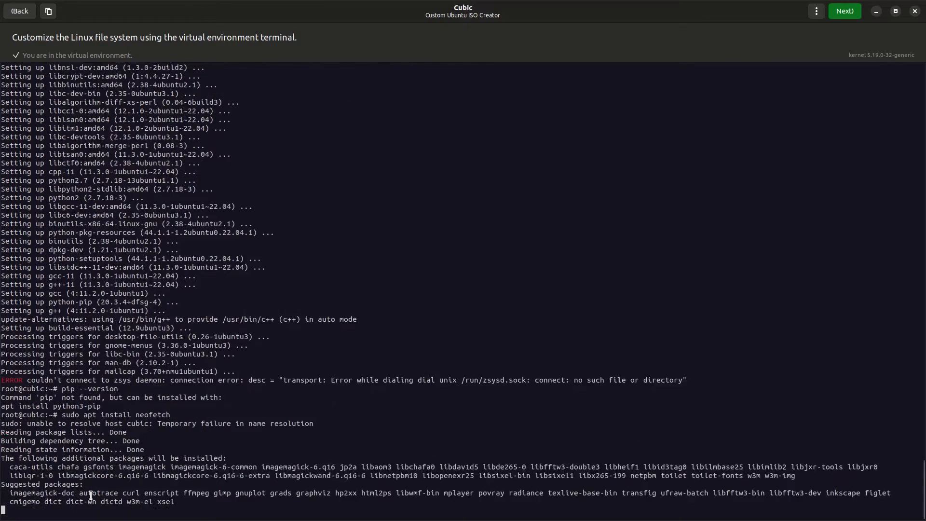
{"action": "type", "text": "y"}
{"action": "key", "text": "Return"}
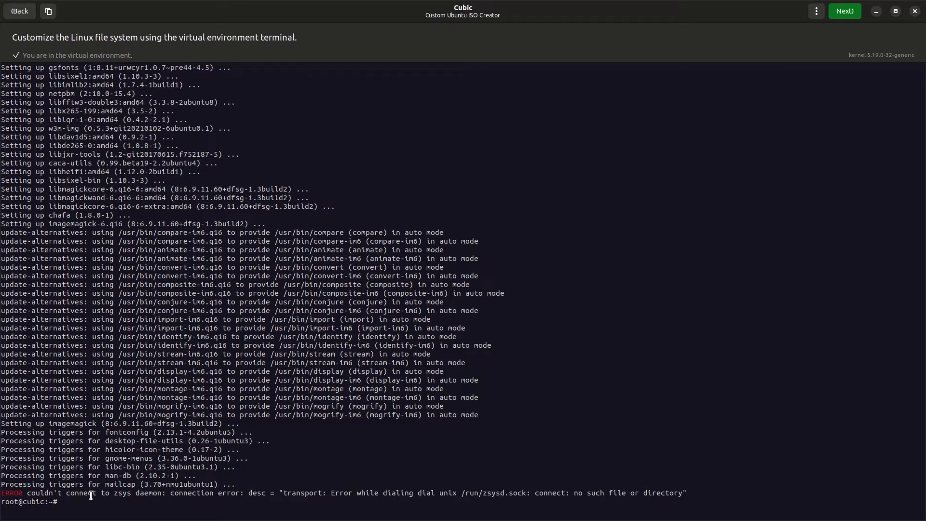
Step: Run "neofetch" and examine the system information of the customized environment
{"action": "type", "text": "neofetch"}
{"action": "key", "text": "Return"}
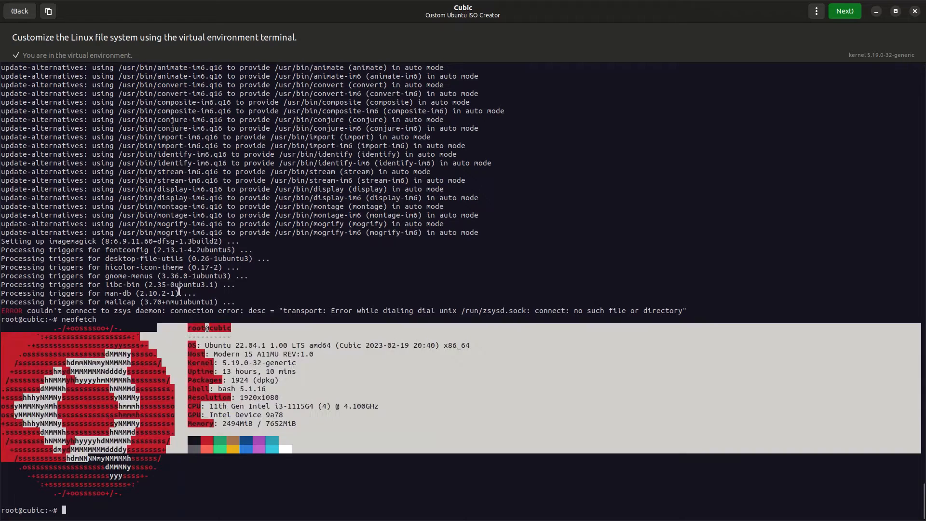
{"action": "left_click_drag", "start_coordinate": [68, 512], "coordinate": [285, 380]}
{"action": "left_click", "coordinate": [44, 495]}
{"action": "left_click", "coordinate": [223, 372]}
{"action": "left_click", "coordinate": [285, 380]}
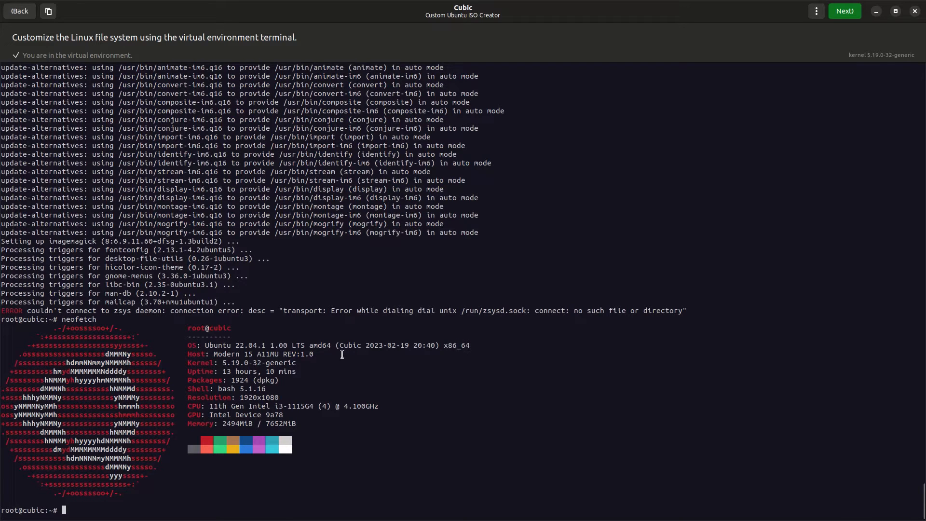
Step: Install the Lubuntu desktop by running "sudo apt install lubuntu-desktop" in the terminal and proceed with the installation
{"action": "type", "text": "sudo apt install lub"}
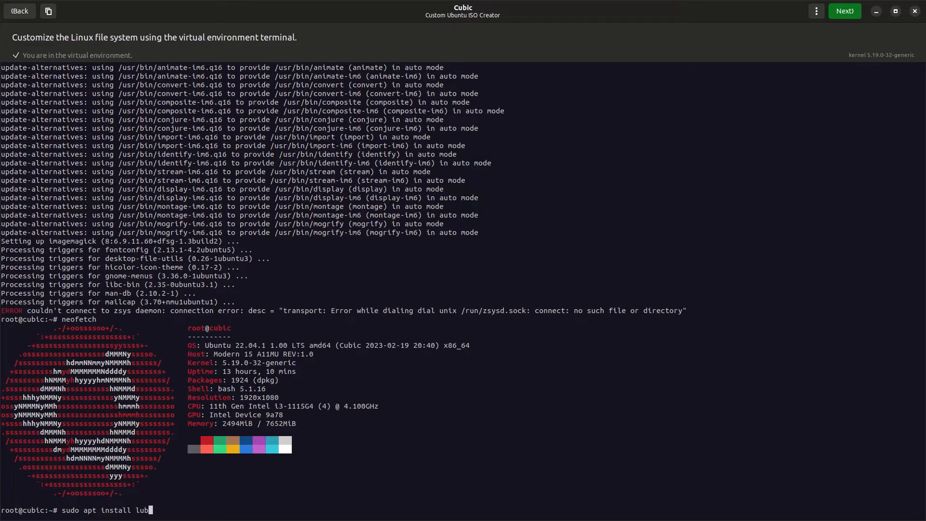
{"action": "type", "text": "untu-desktop"}
{"action": "key", "text": "Return"}
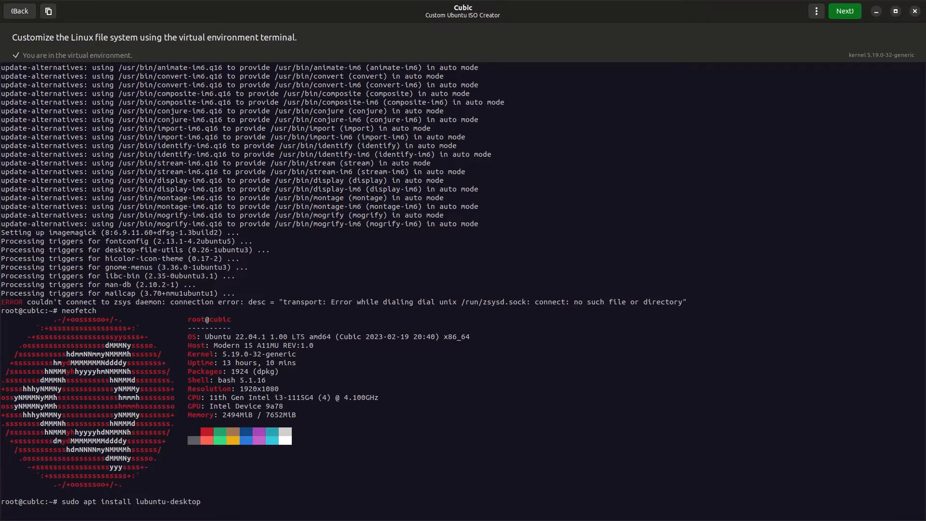
{"action": "key", "text": "Return"}
{"action": "key", "text": "Up"}
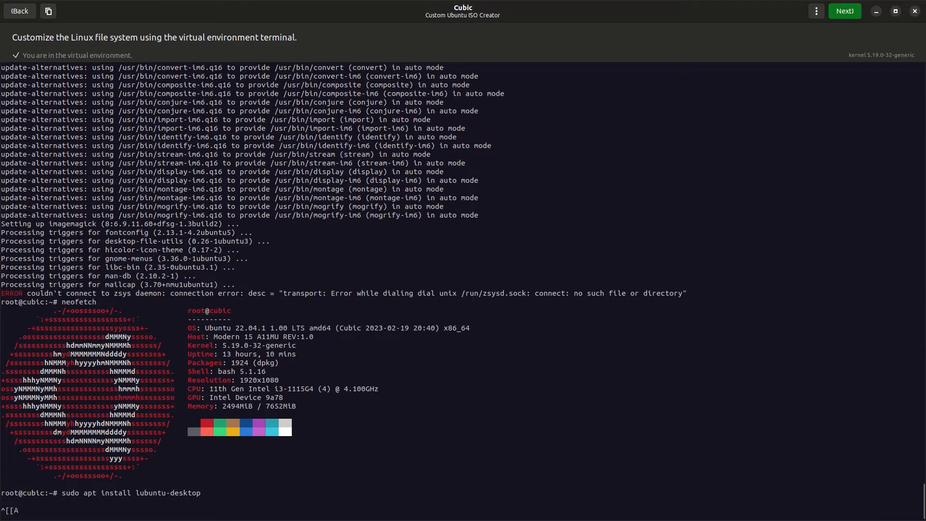
{"action": "key", "text": "BackSpace"}
{"action": "key", "text": "BackSpace"}
{"action": "key", "text": "BackSpace"}
{"action": "key", "text": "Return"}
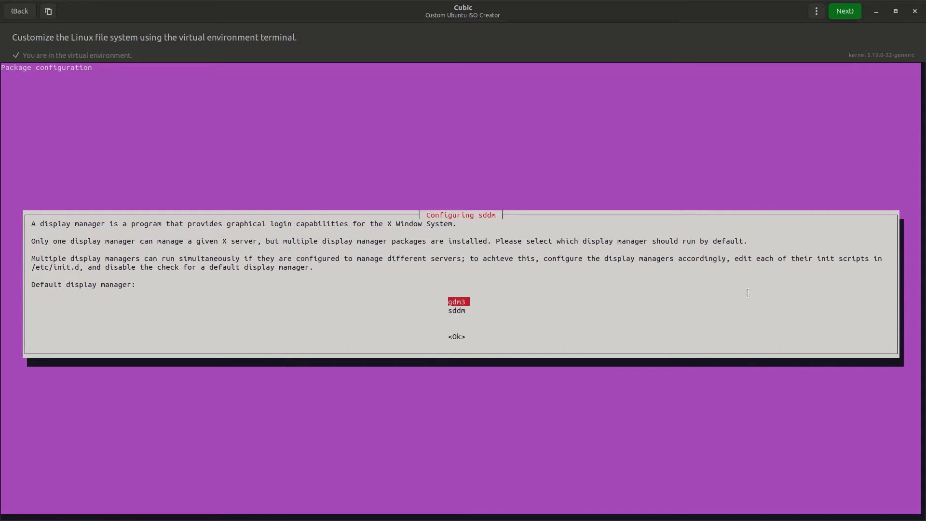
Step: Choose sddm as the default display manager and let the desktop installation continue
{"action": "key", "text": "Down"}
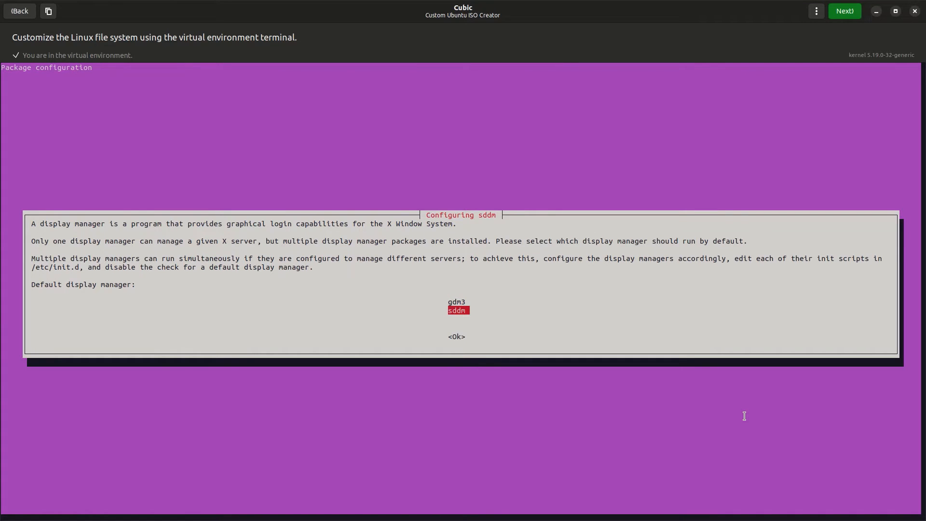
{"action": "key", "text": "Return"}
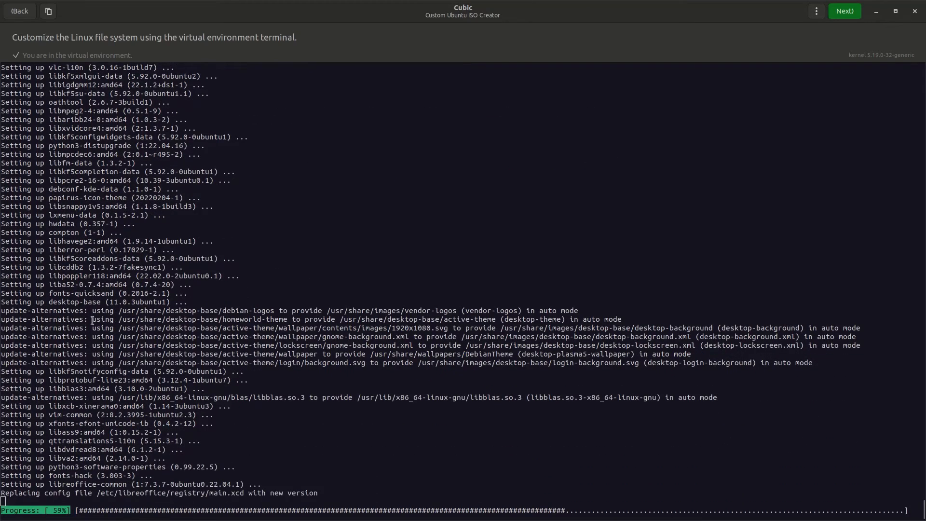
{"action": "left_click_drag", "start_coordinate": [119, 359], "coordinate": [823, 110]}
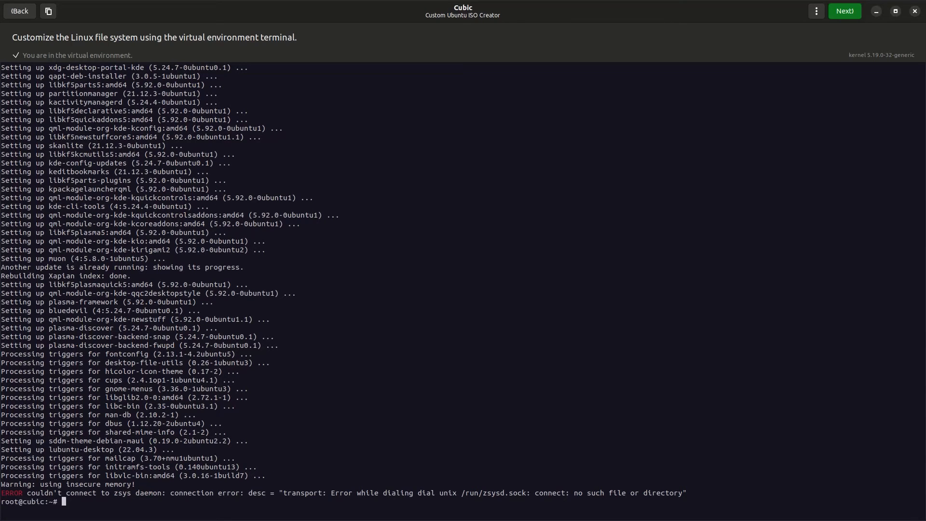
Step: Clear the terminal and run "sudo apt install git" to install Git
{"action": "type", "text": "cleart"}
{"action": "key", "text": "Return"}
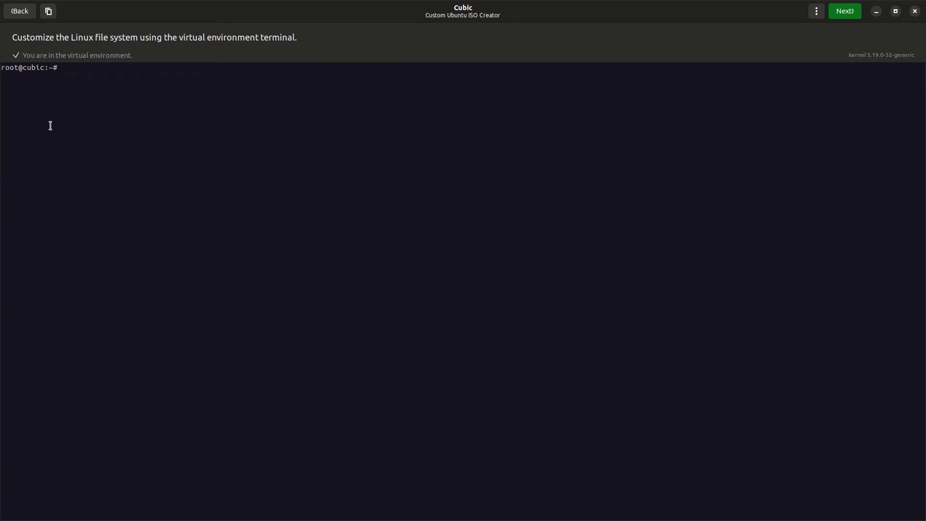
{"action": "type", "text": "sudo apt install git"}
{"action": "key", "text": "Return"}
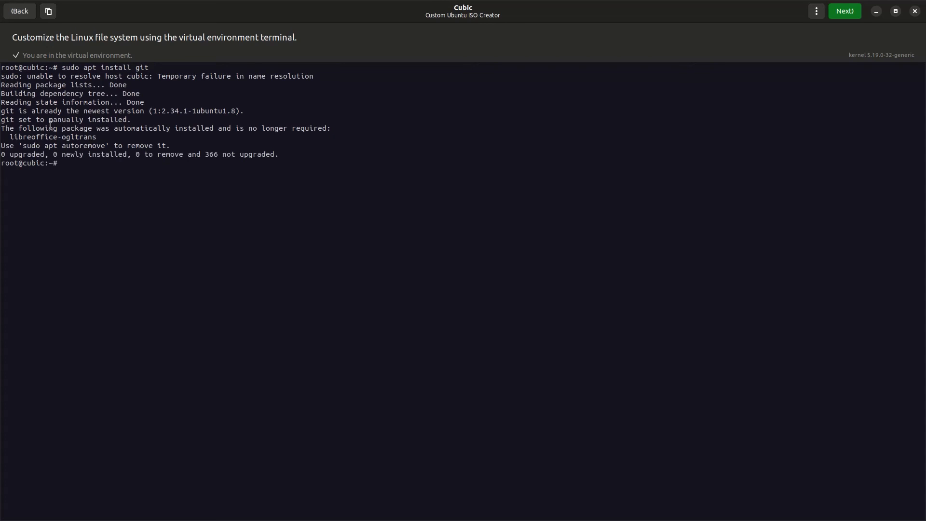
{"action": "left_click_drag", "start_coordinate": [96, 154], "coordinate": [253, 166]}
{"action": "left_click", "coordinate": [300, 167]}
{"action": "left_click_drag", "start_coordinate": [87, 148], "coordinate": [240, 198]}
{"action": "left_click", "coordinate": [227, 188]}
{"action": "left_click_drag", "start_coordinate": [151, 180], "coordinate": [347, 189]}
{"action": "left_click_drag", "start_coordinate": [464, 256], "coordinate": [237, 292]}
{"action": "left_click", "coordinate": [250, 328]}
{"action": "left_click", "coordinate": [227, 284]}
Step: Install the Vim editor by running "sudo apt install vim" in the terminal
{"action": "type", "text": "sudo apt install vim"}
{"action": "key", "text": "Return"}
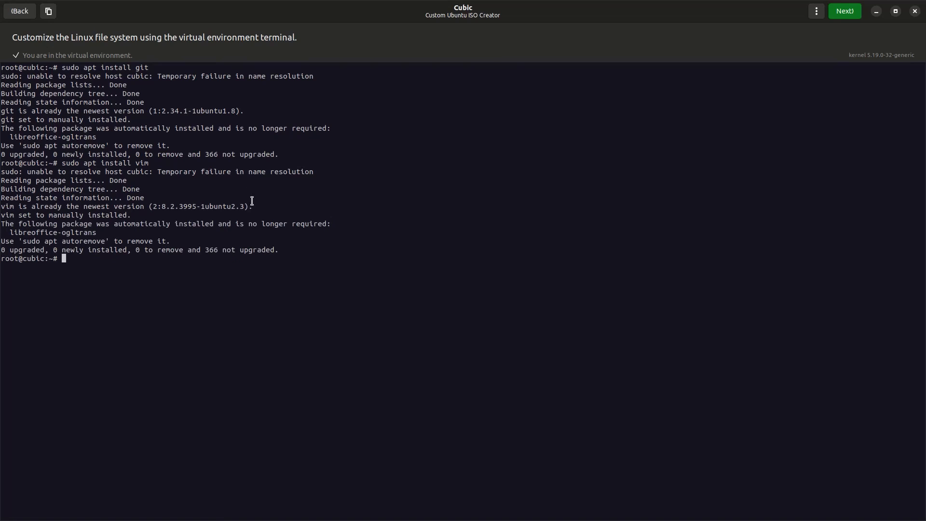